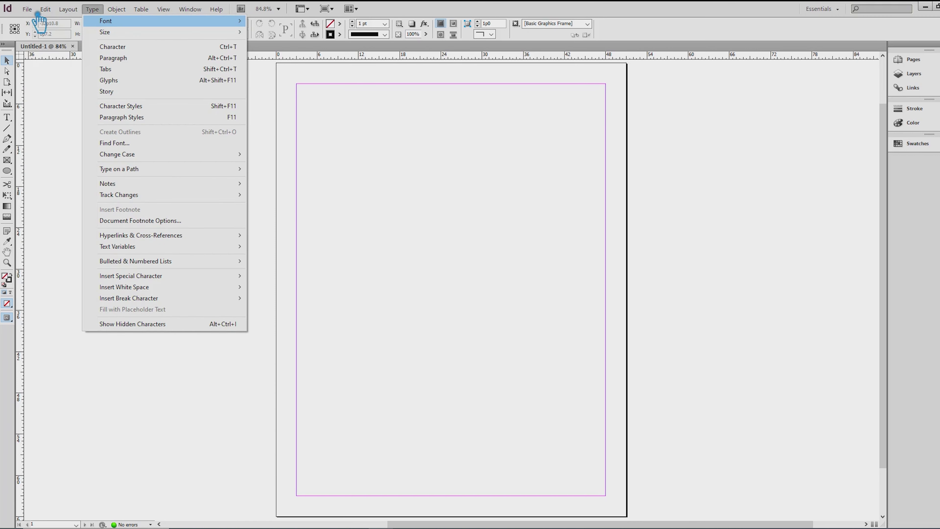
Step: Review the available file and editing commands, including the InCopy and Spelling options
{"action": "mouse_move", "coordinate": [30, 11]}
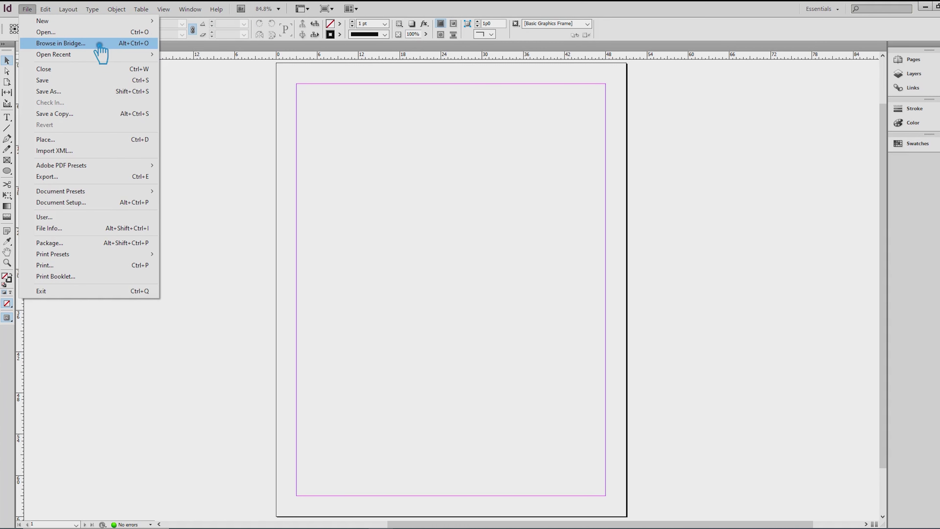
{"action": "mouse_move", "coordinate": [159, 55]}
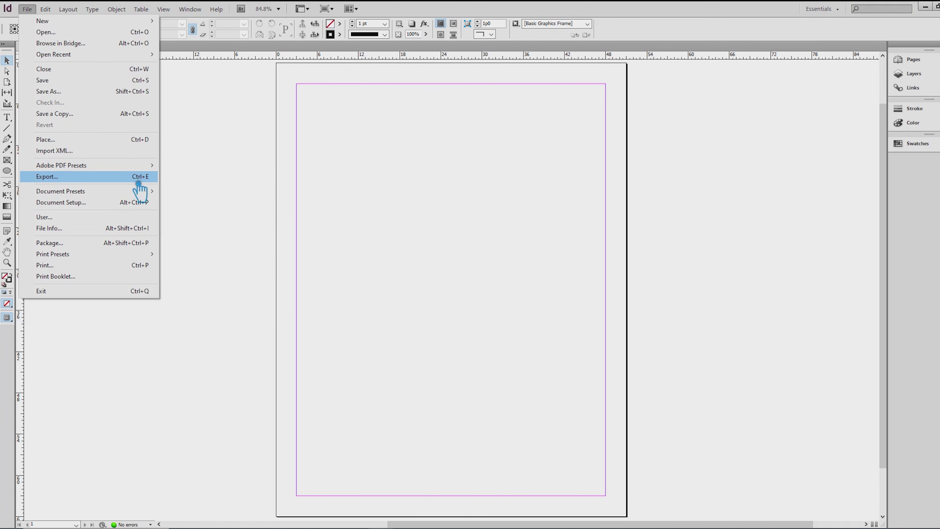
{"action": "mouse_move", "coordinate": [149, 196]}
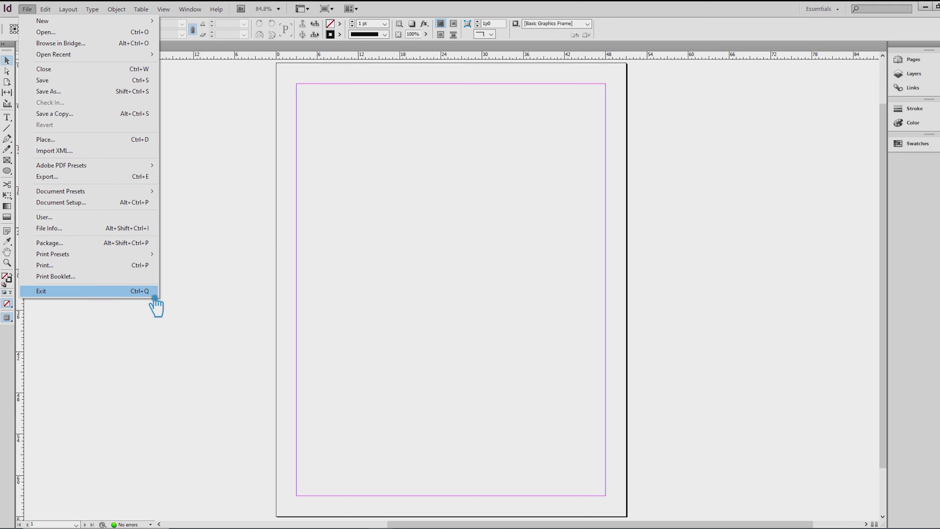
{"action": "mouse_move", "coordinate": [51, 11]}
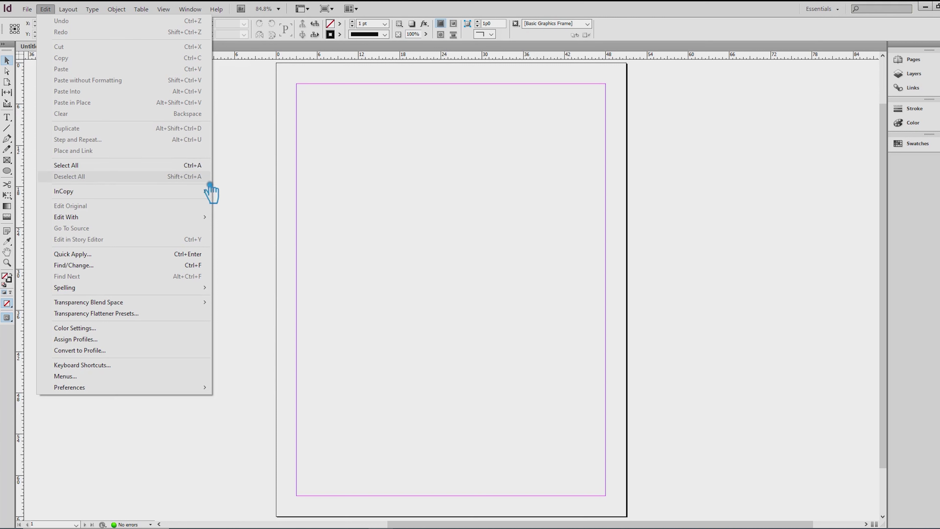
{"action": "mouse_move", "coordinate": [204, 192]}
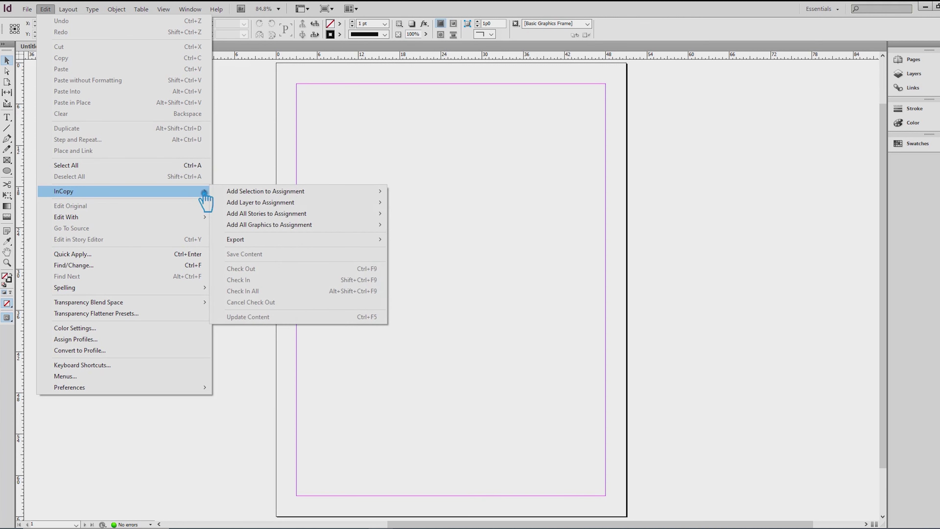
{"action": "mouse_move", "coordinate": [308, 206]}
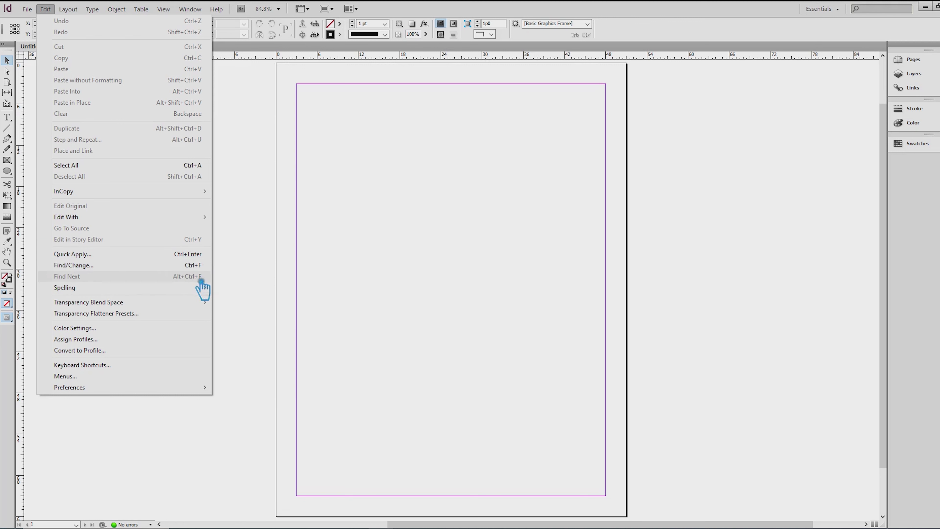
{"action": "mouse_move", "coordinate": [188, 287]}
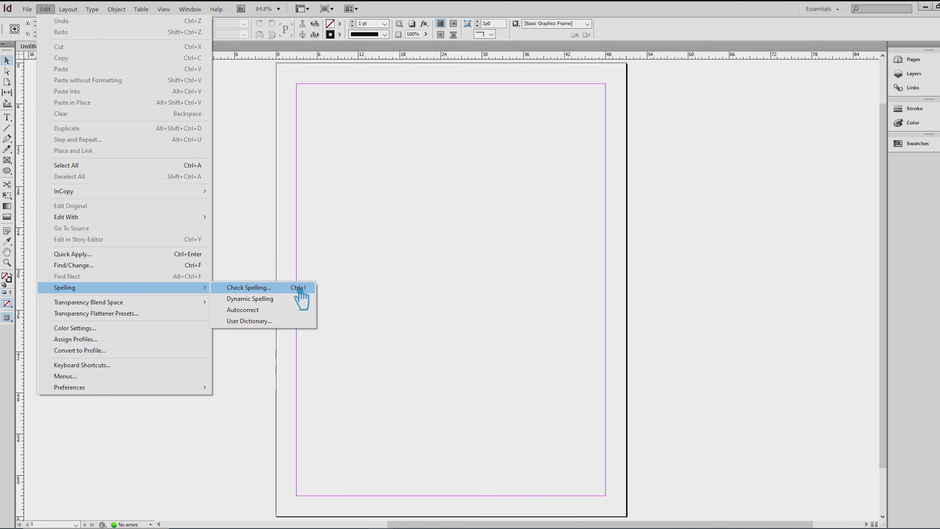
{"action": "mouse_move", "coordinate": [152, 307]}
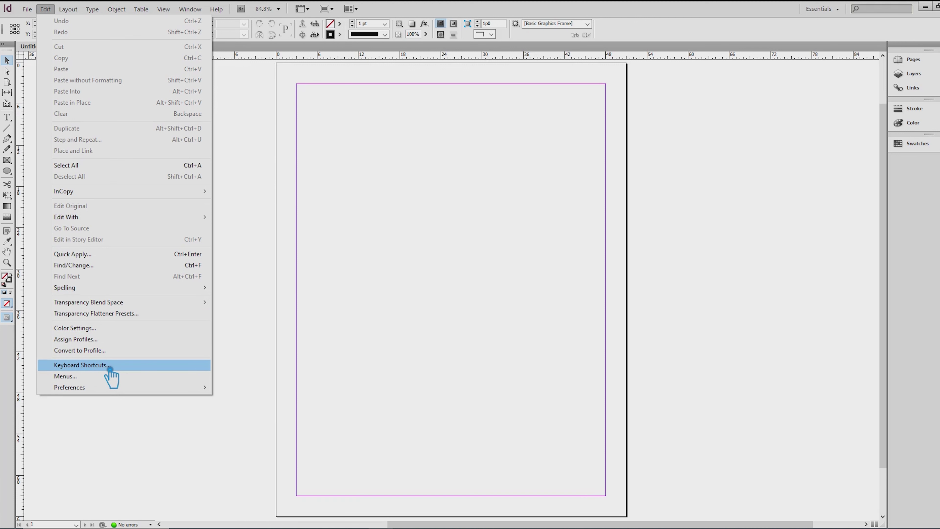
Step: Examine the page layout commands and the type commands, including the font list, Change Case and break character options
{"action": "left_click", "coordinate": [72, 11]}
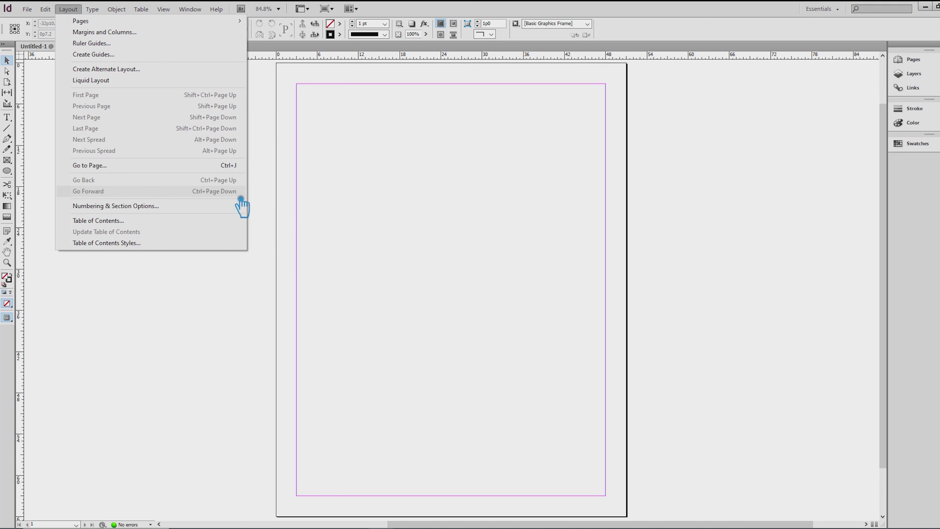
{"action": "mouse_move", "coordinate": [92, 9]}
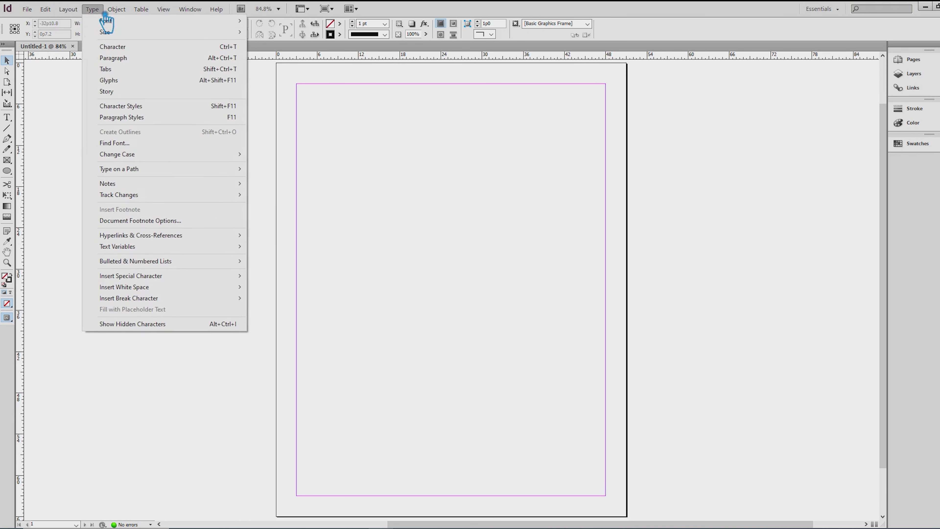
{"action": "mouse_move", "coordinate": [140, 23]}
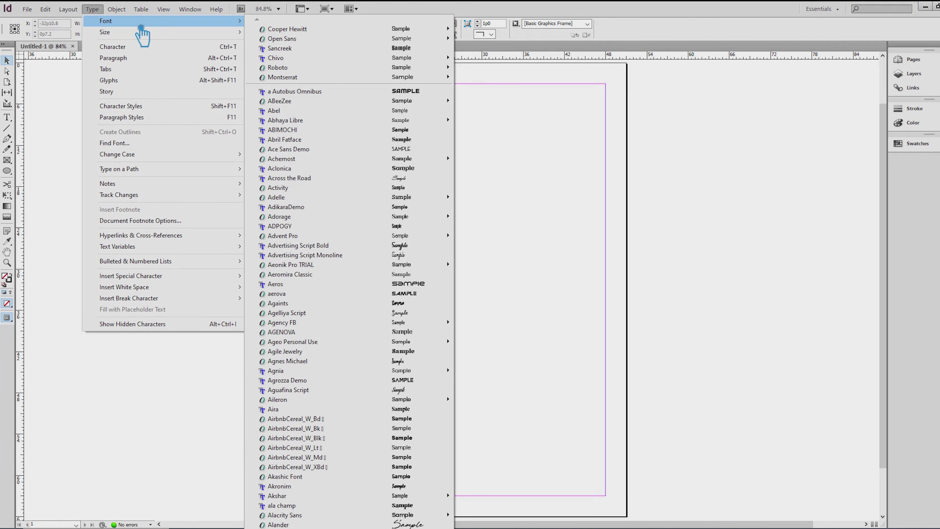
{"action": "mouse_move", "coordinate": [178, 37]}
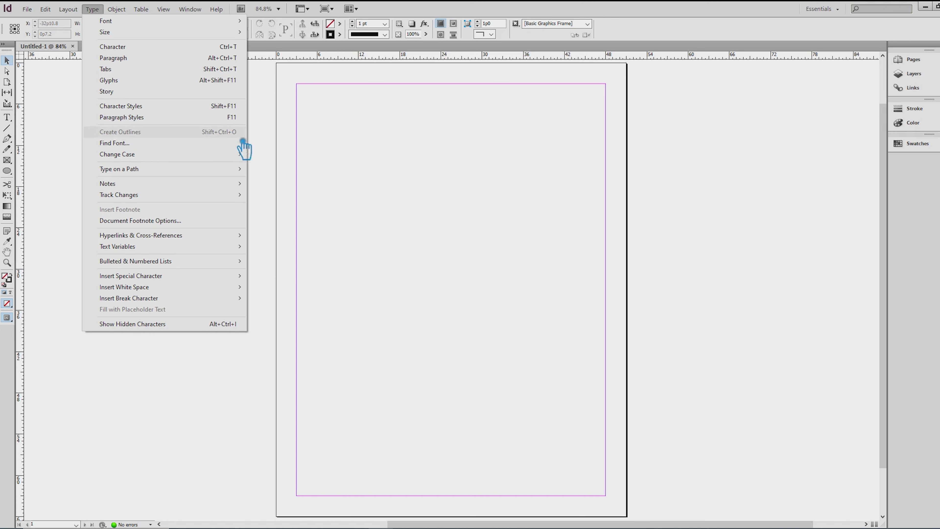
{"action": "mouse_move", "coordinate": [216, 158]}
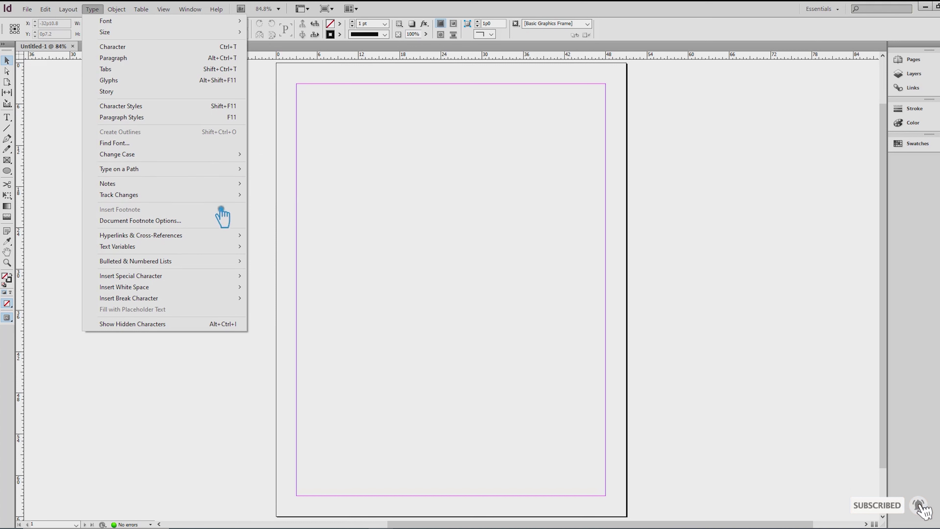
{"action": "mouse_move", "coordinate": [247, 303]}
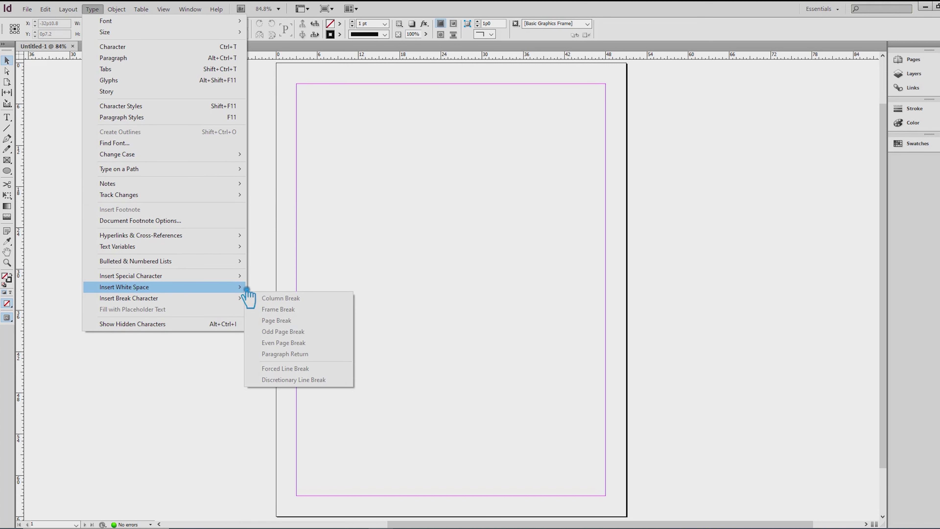
{"action": "mouse_move", "coordinate": [237, 236]}
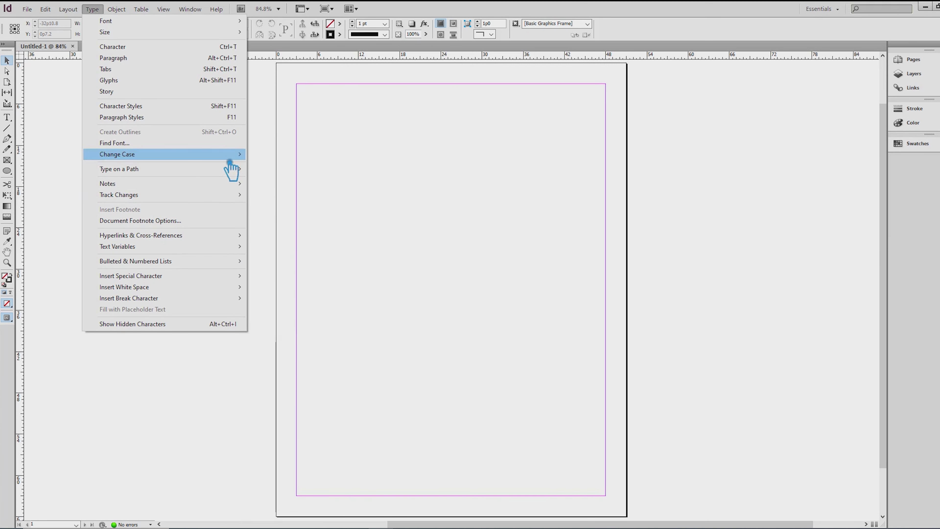
Step: Look through the object commands, such as Fitting, Effects and Clipping Path, and the table options for inserting and selecting rows and columns
{"action": "left_click", "coordinate": [118, 9]}
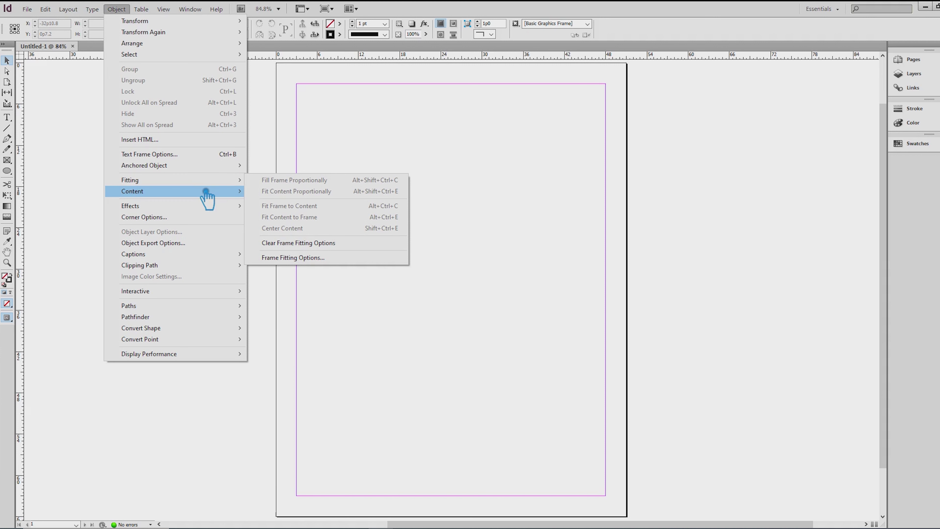
{"action": "mouse_move", "coordinate": [214, 207]}
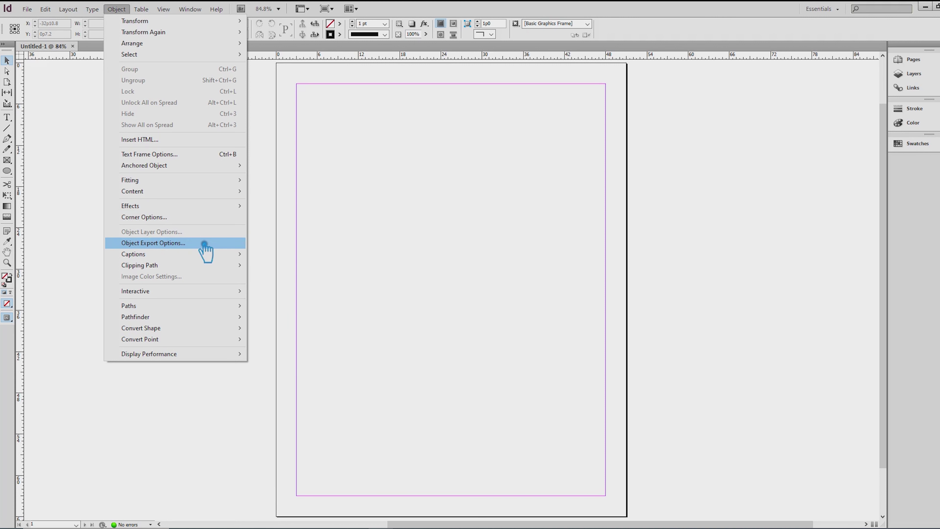
{"action": "mouse_move", "coordinate": [213, 255]}
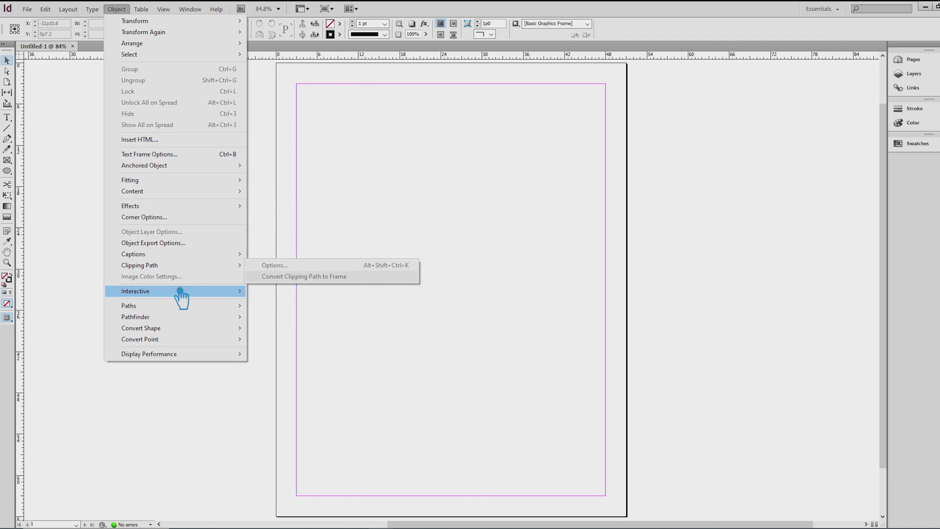
{"action": "mouse_move", "coordinate": [216, 310]}
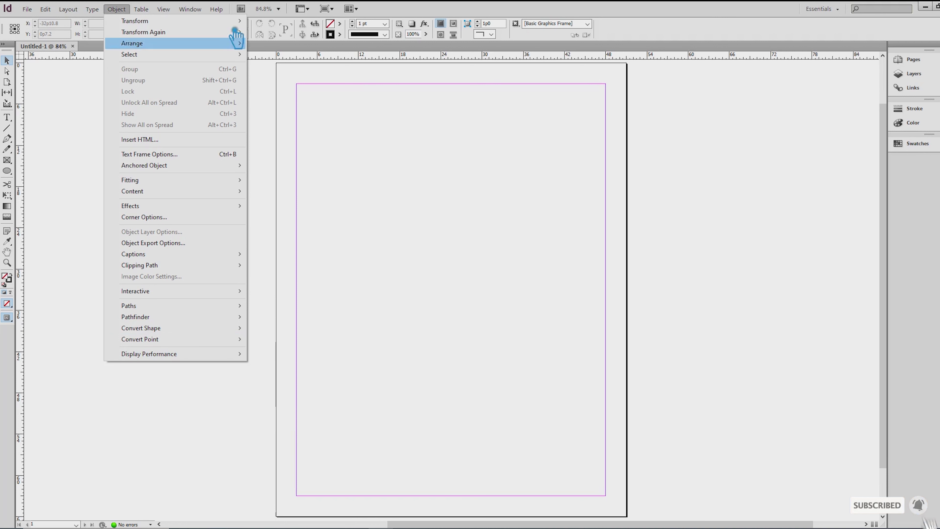
{"action": "mouse_move", "coordinate": [141, 10]}
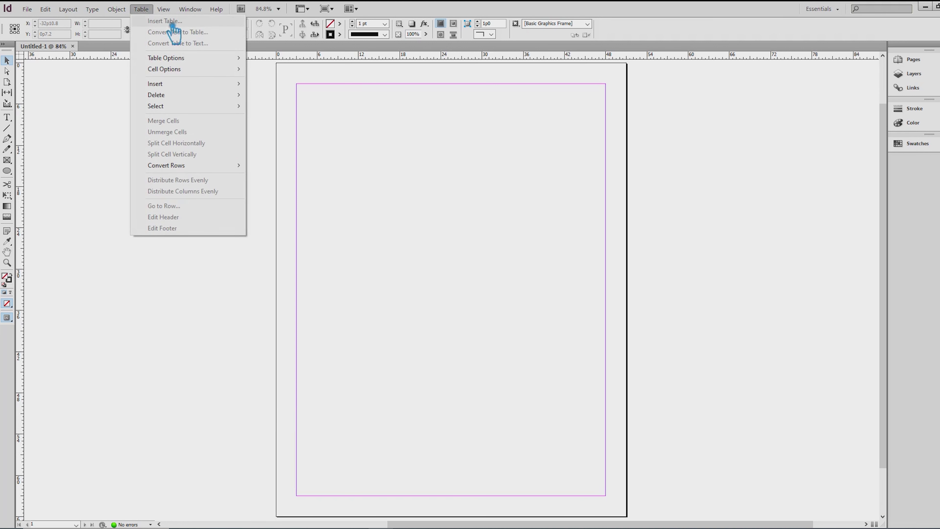
{"action": "mouse_move", "coordinate": [222, 60]}
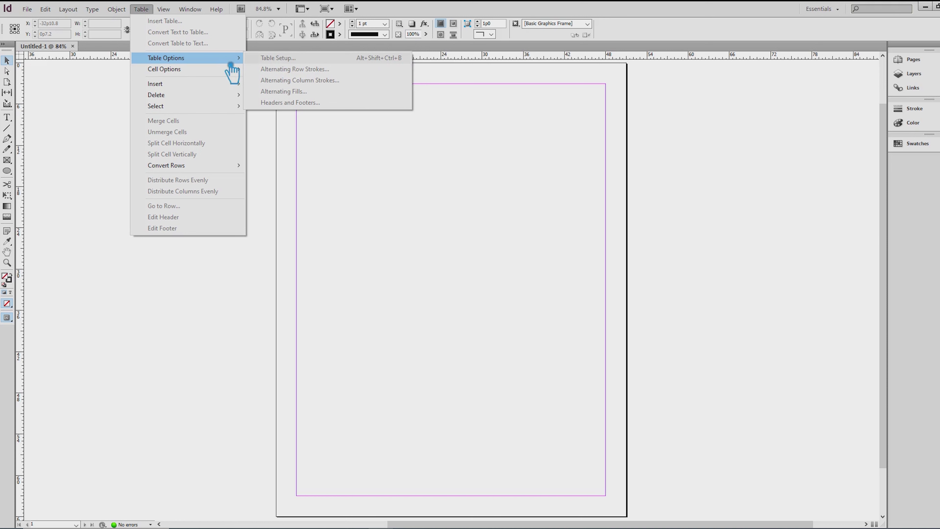
{"action": "mouse_move", "coordinate": [228, 89]}
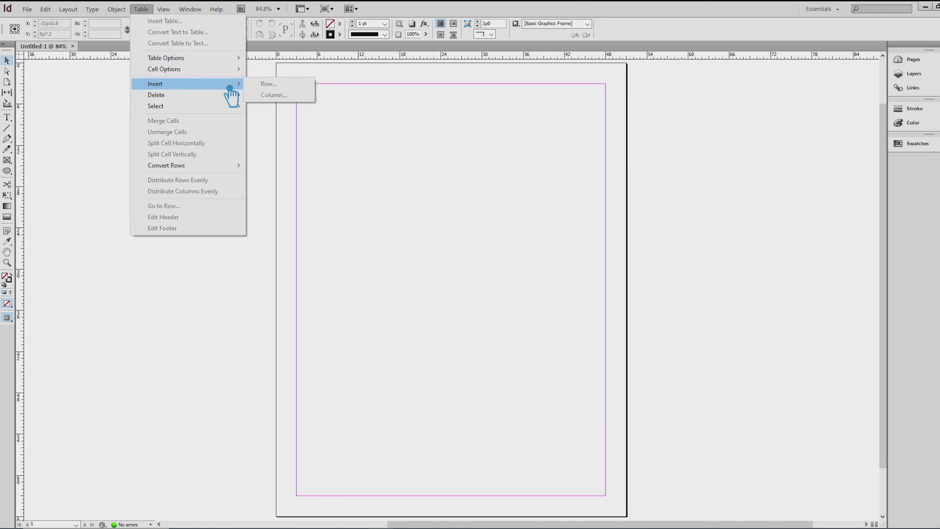
{"action": "mouse_move", "coordinate": [237, 108]}
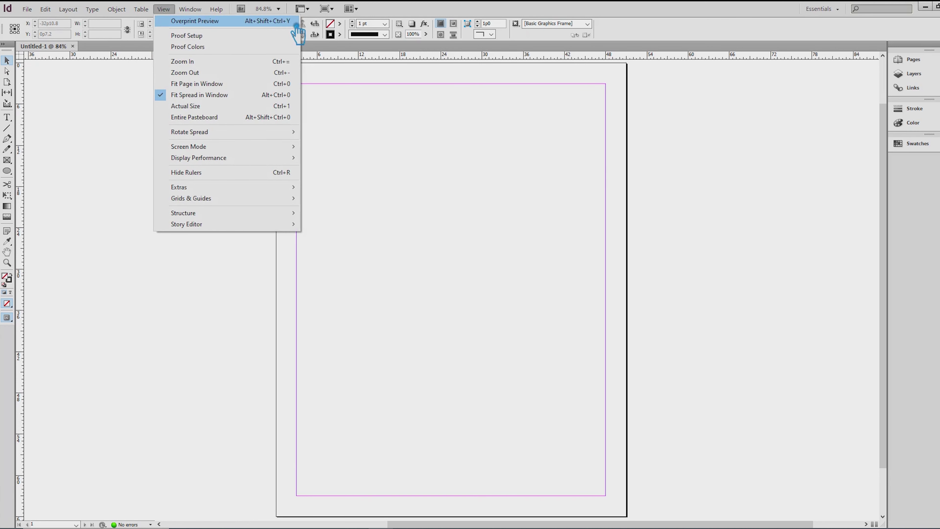
Step: Examine the document viewing options, including Rotate Spread, Display Performance, Grids & Guides, Structure and Story Editor
{"action": "mouse_move", "coordinate": [189, 41]}
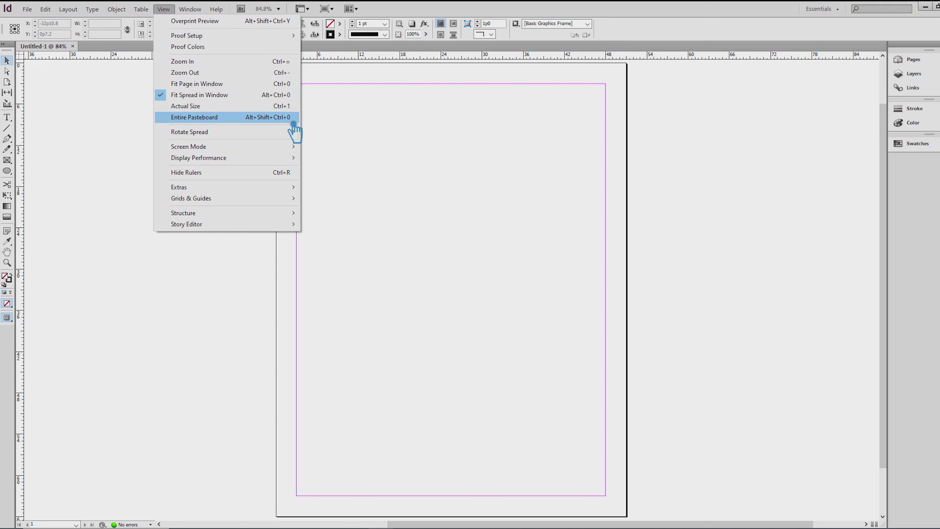
{"action": "mouse_move", "coordinate": [273, 132]}
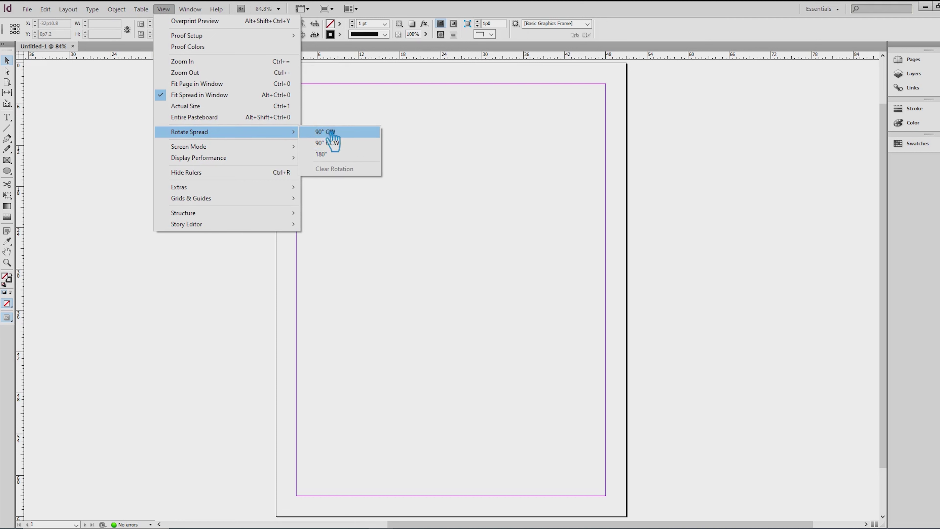
{"action": "mouse_move", "coordinate": [258, 163]}
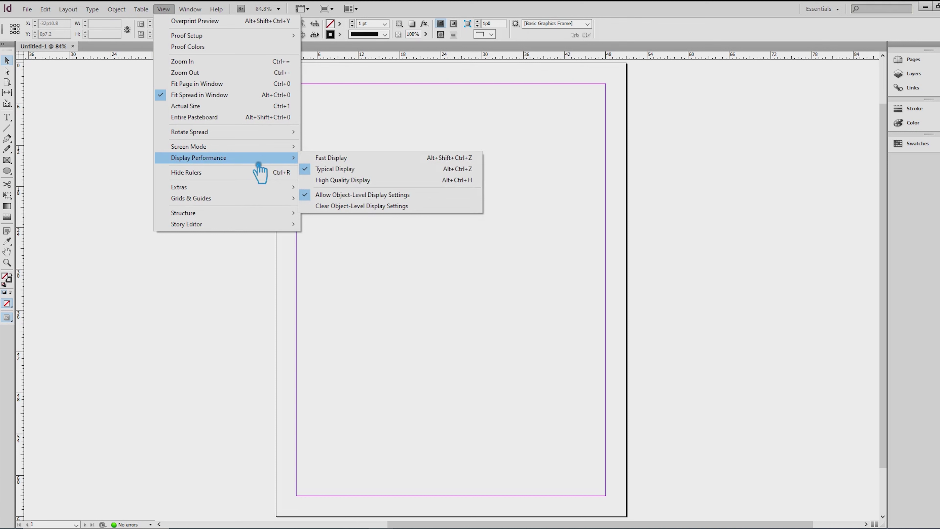
{"action": "mouse_move", "coordinate": [271, 148]}
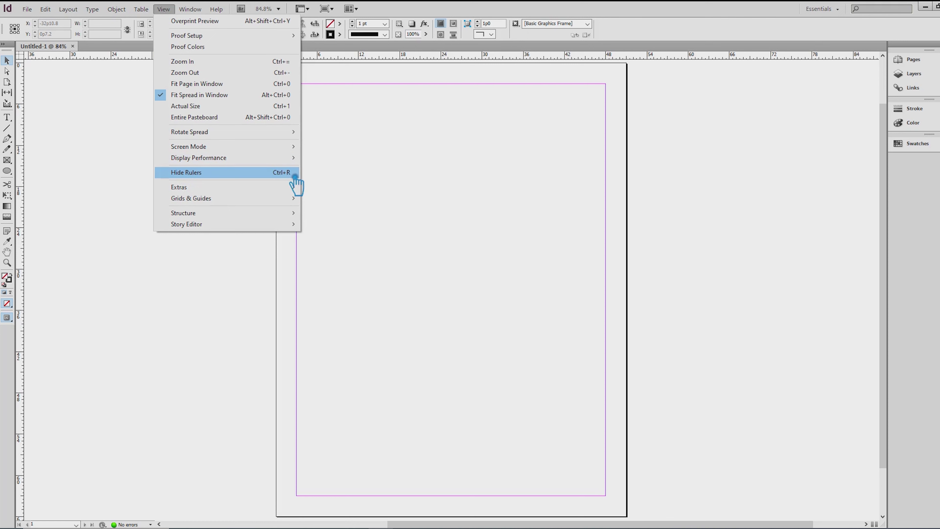
{"action": "mouse_move", "coordinate": [264, 192]}
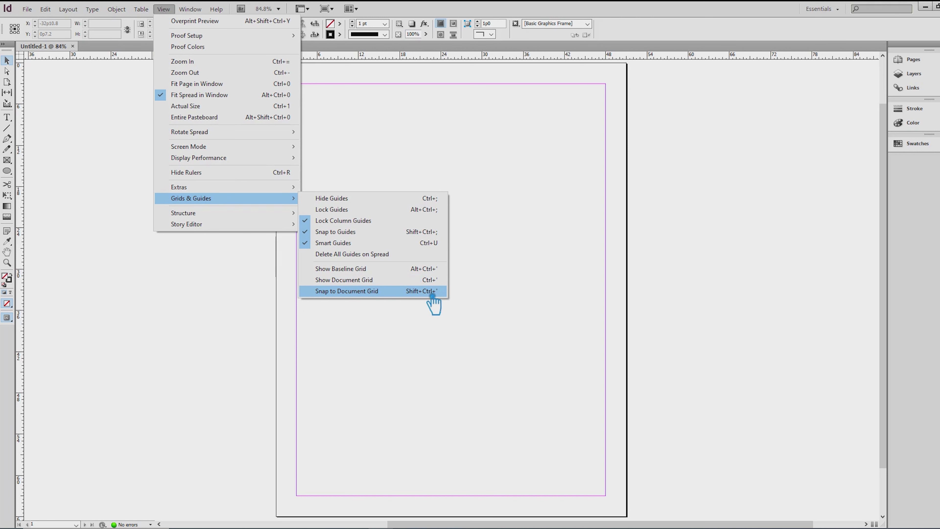
{"action": "mouse_move", "coordinate": [216, 216]}
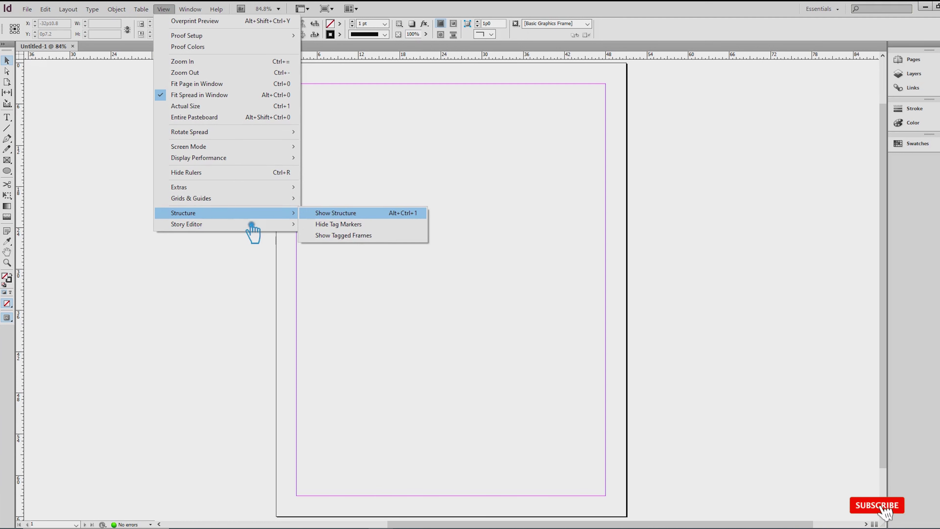
{"action": "mouse_move", "coordinate": [254, 225]}
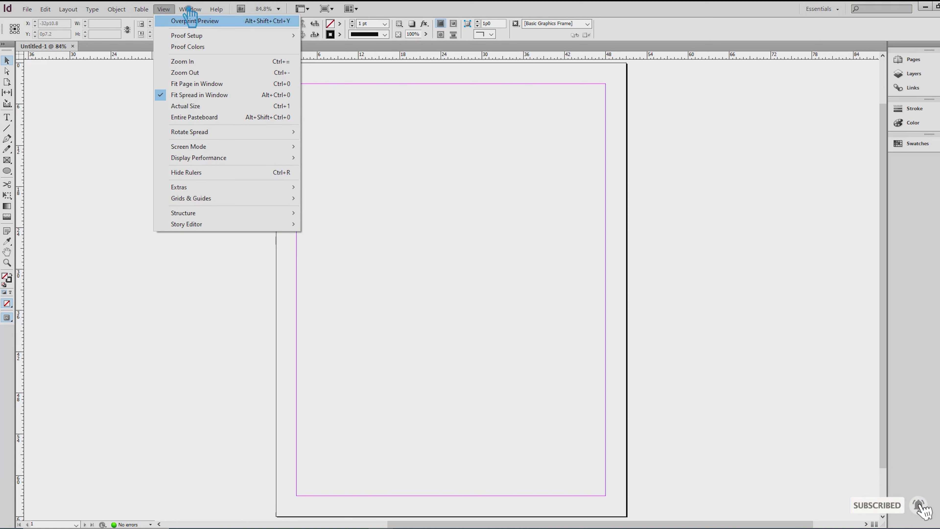
Step: Examine the window and panel commands, including Arrange, Workspace, Object & Layout and Type & Tables, and the available help options
{"action": "mouse_move", "coordinate": [199, 11]}
{"action": "mouse_move", "coordinate": [233, 22]}
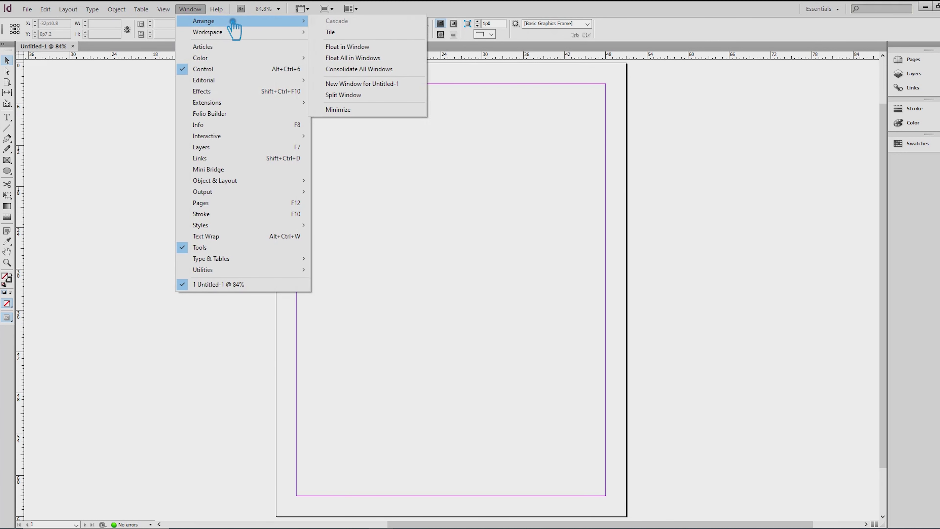
{"action": "mouse_move", "coordinate": [254, 35]}
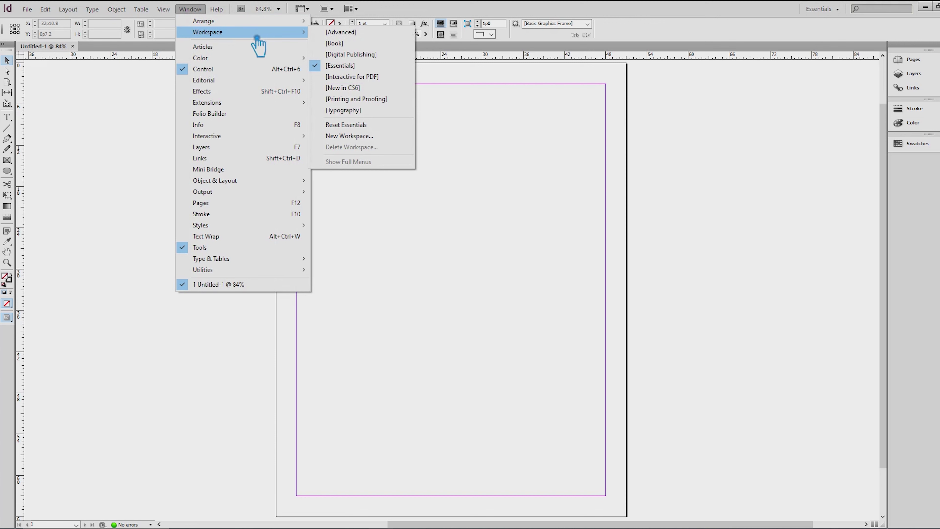
{"action": "mouse_move", "coordinate": [271, 61]}
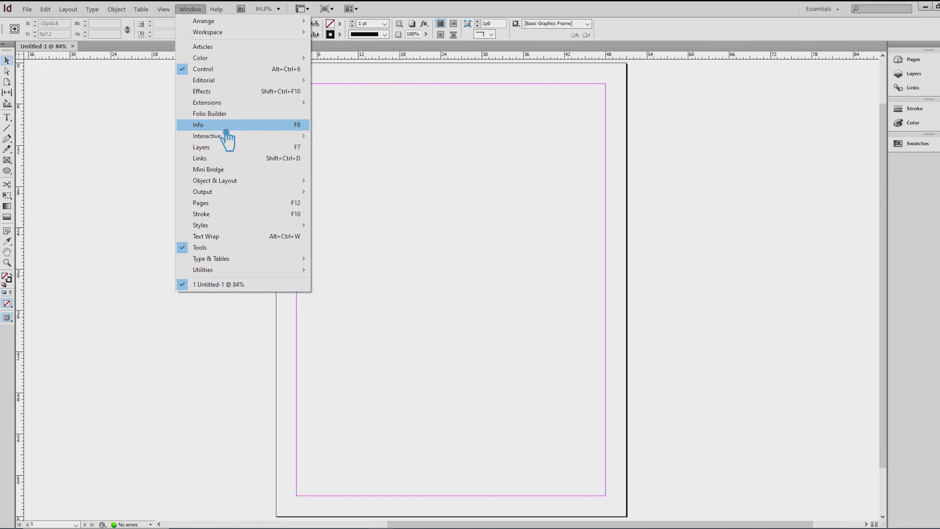
{"action": "mouse_move", "coordinate": [310, 136]}
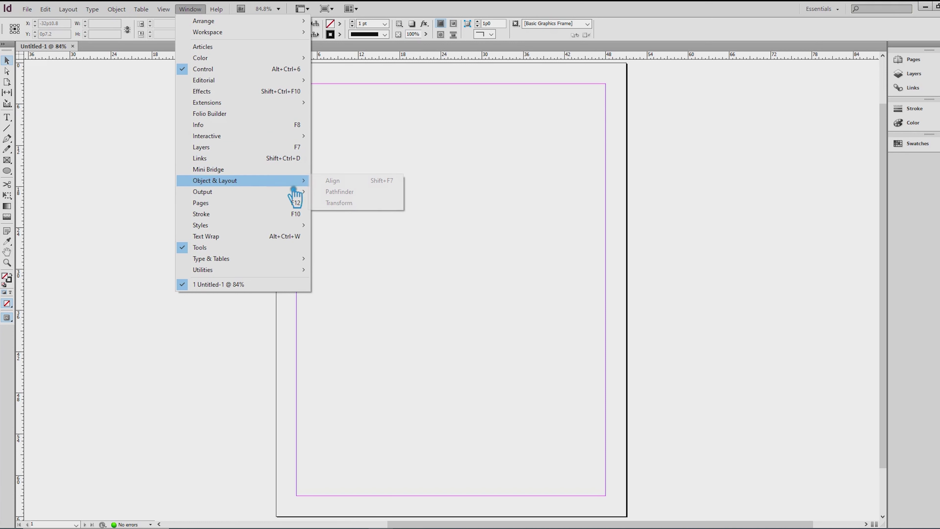
{"action": "mouse_move", "coordinate": [224, 186]}
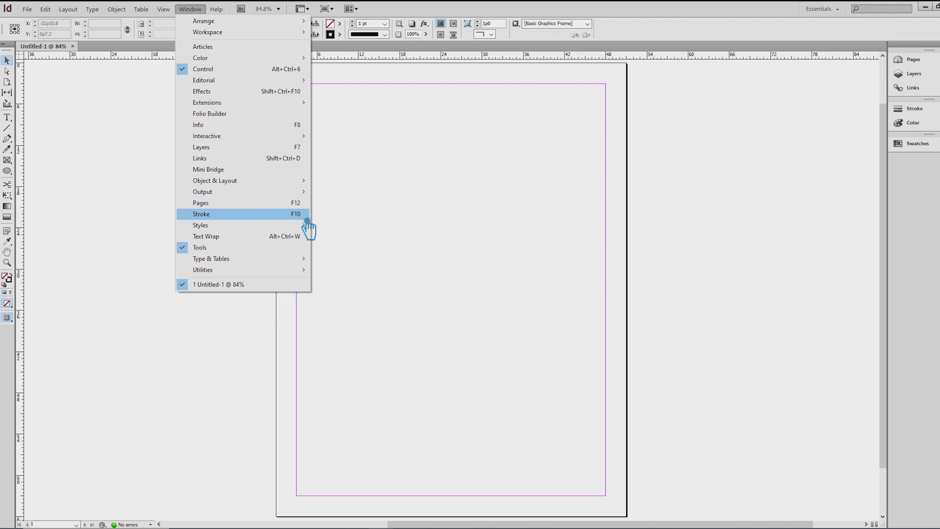
{"action": "mouse_move", "coordinate": [287, 228]}
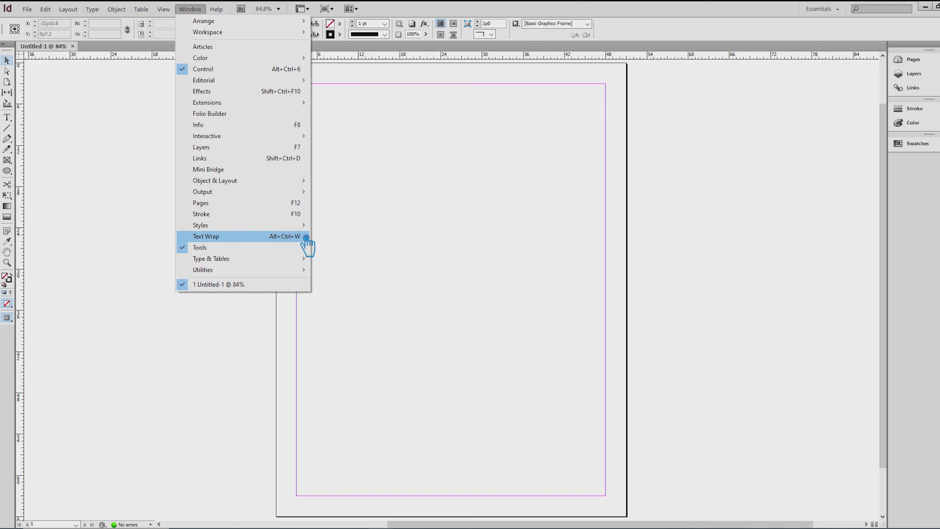
{"action": "mouse_move", "coordinate": [298, 260]}
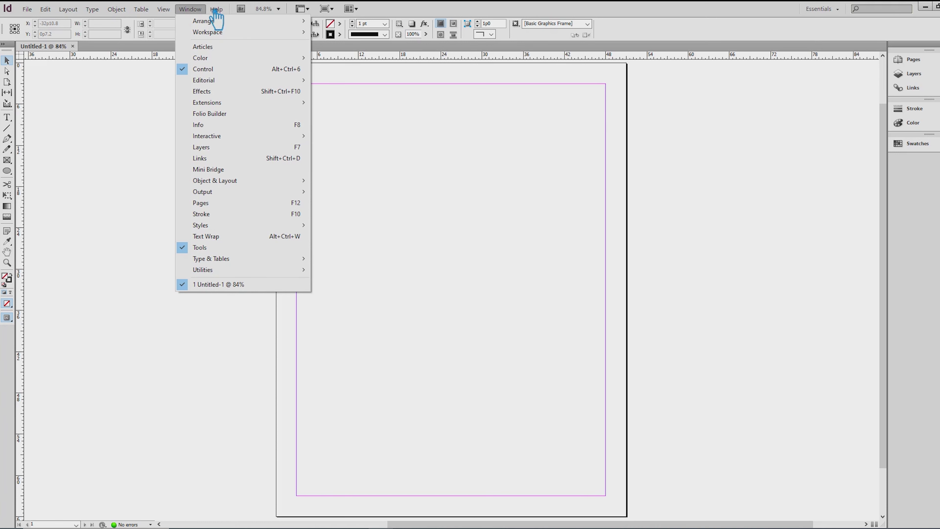
{"action": "mouse_move", "coordinate": [217, 9]}
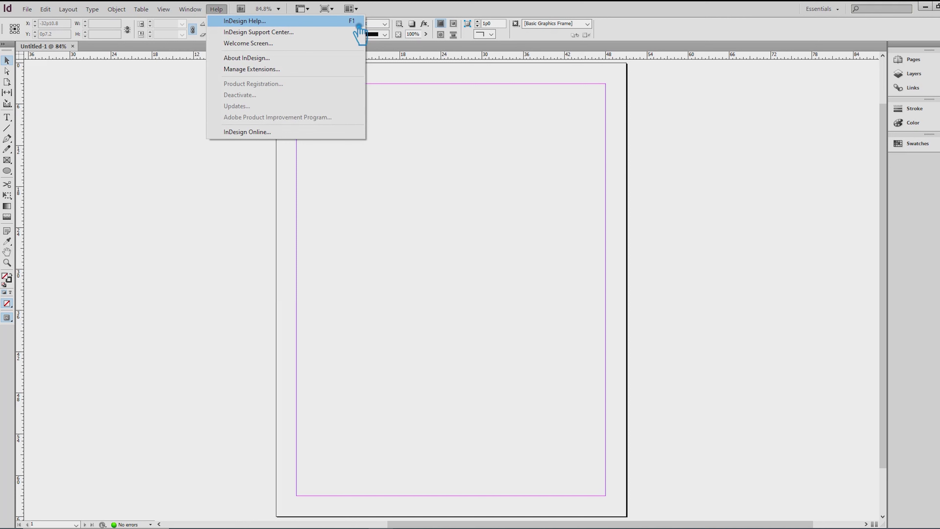
Step: Open the Keyboard Shortcuts settings and look through the commands of the File Menu product area
{"action": "left_click", "coordinate": [47, 8]}
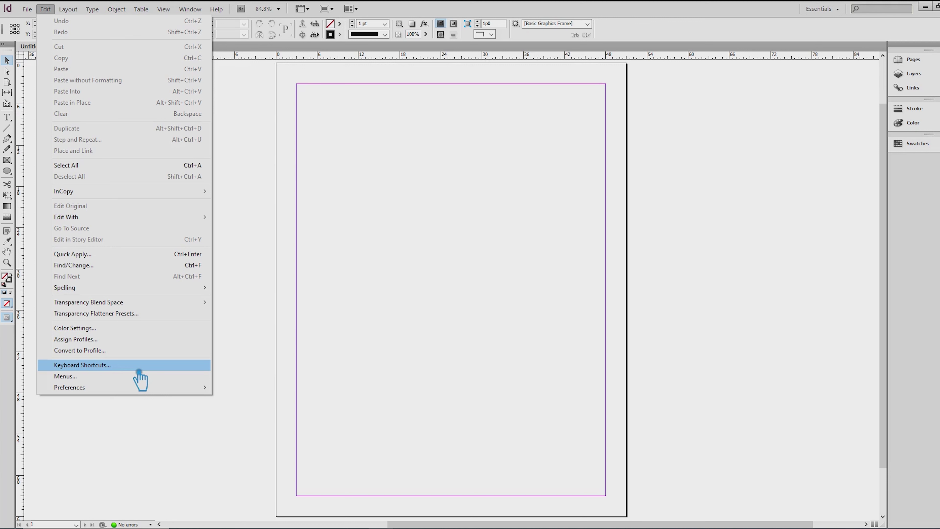
{"action": "left_click", "coordinate": [152, 369]}
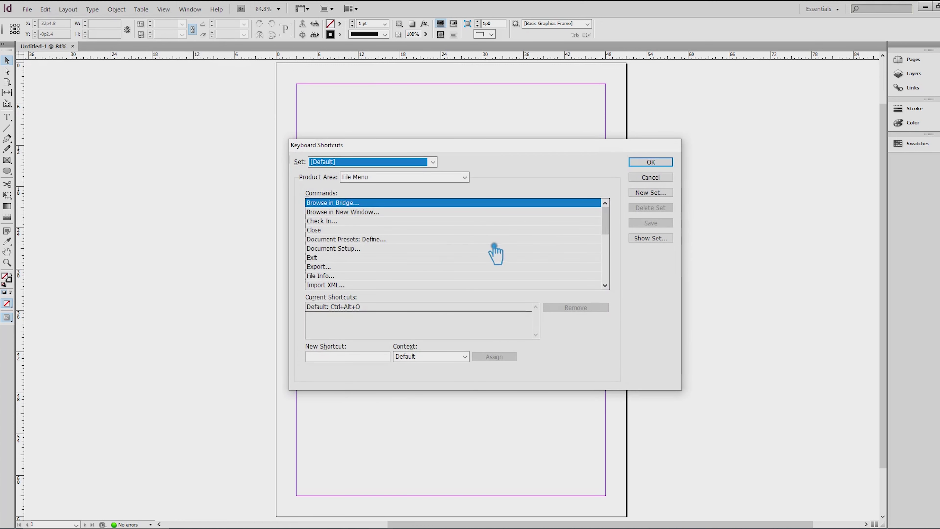
{"action": "scroll", "coordinate": [486, 252], "scroll_direction": "down", "scroll_amount": 1}
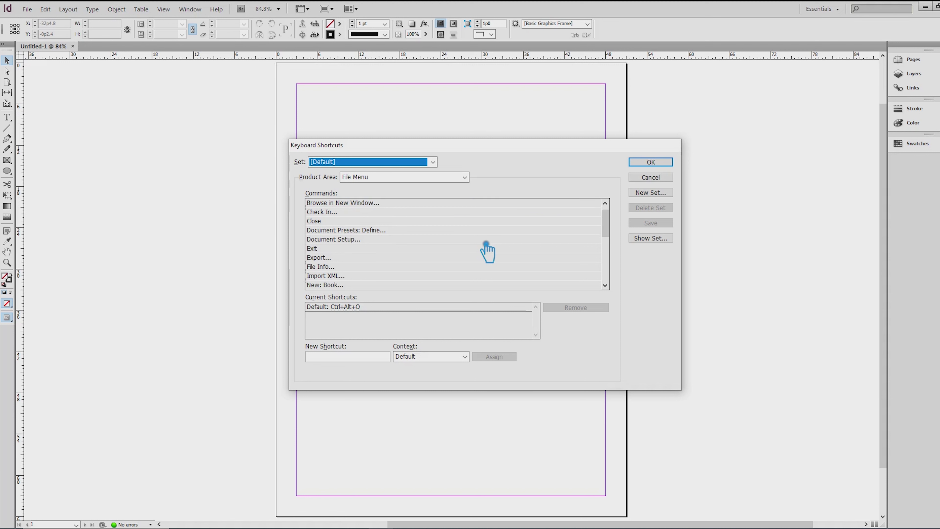
{"action": "scroll", "coordinate": [487, 252], "scroll_direction": "down", "scroll_amount": 7}
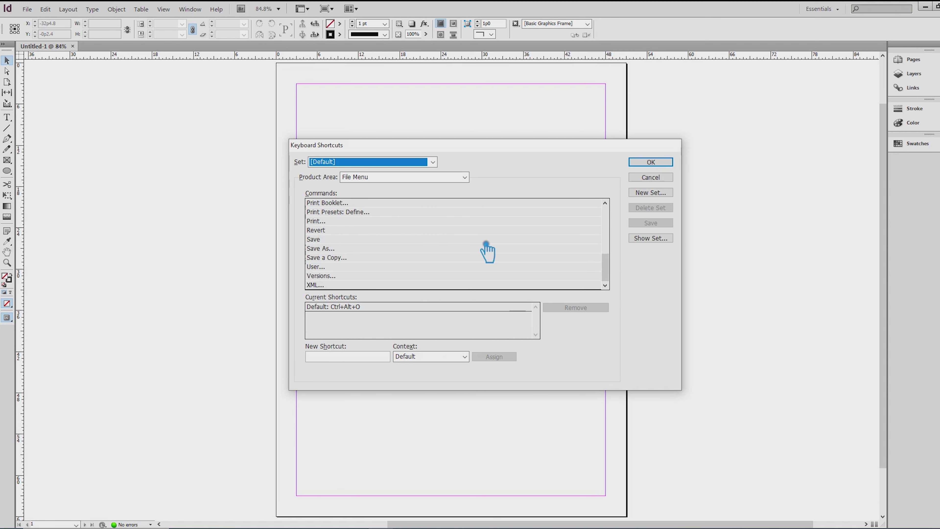
{"action": "scroll", "coordinate": [487, 252], "scroll_direction": "up", "scroll_amount": 8}
{"action": "key", "text": "Home"}
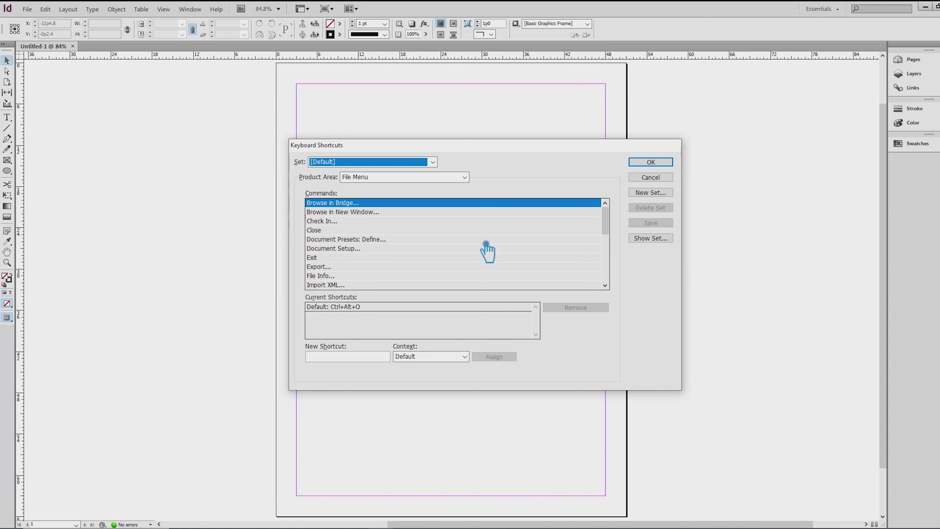
Step: Check the shortcuts assigned to Browse in Bridge, Browse in New Window, Check In and Close
{"action": "left_click", "coordinate": [376, 215]}
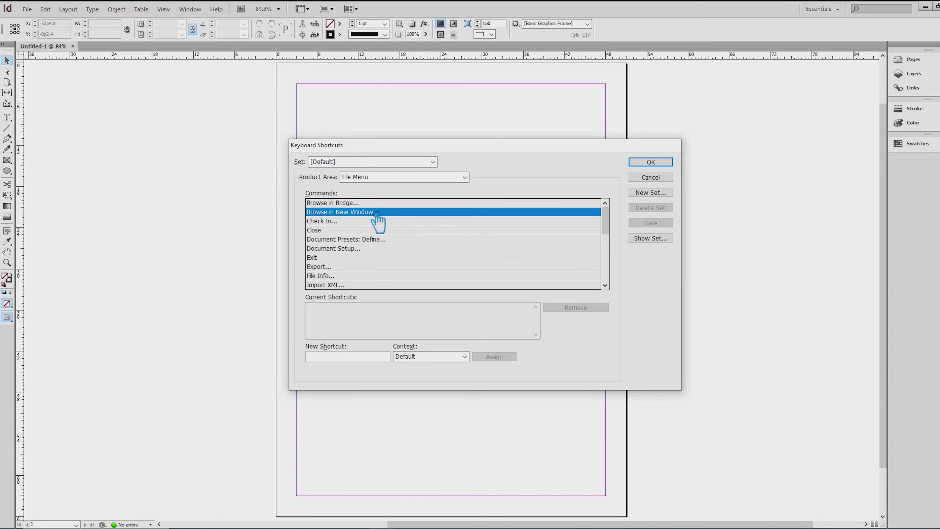
{"action": "left_click", "coordinate": [347, 204]}
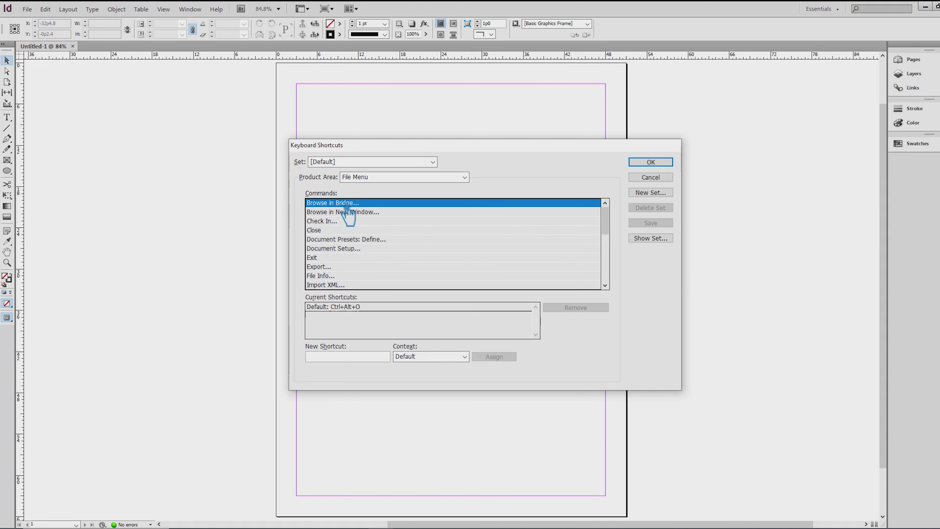
{"action": "left_click", "coordinate": [364, 214]}
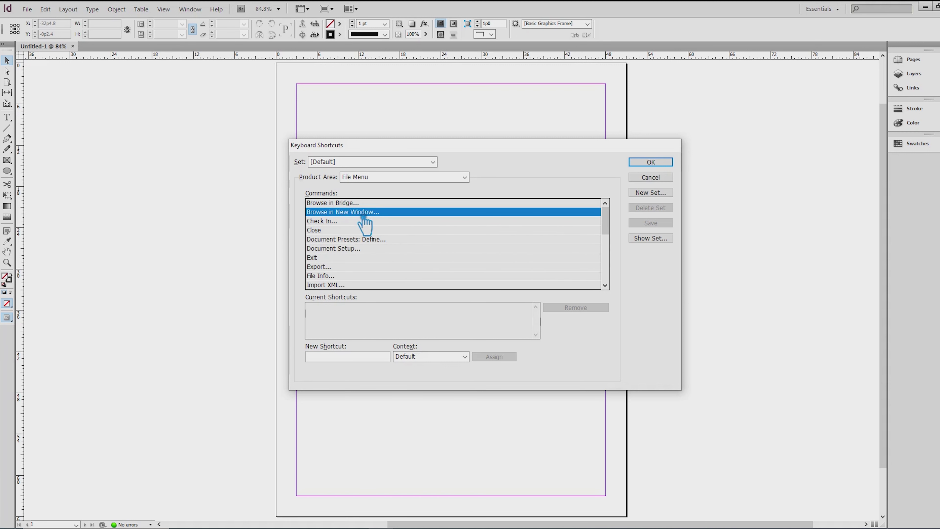
{"action": "left_click", "coordinate": [350, 206]}
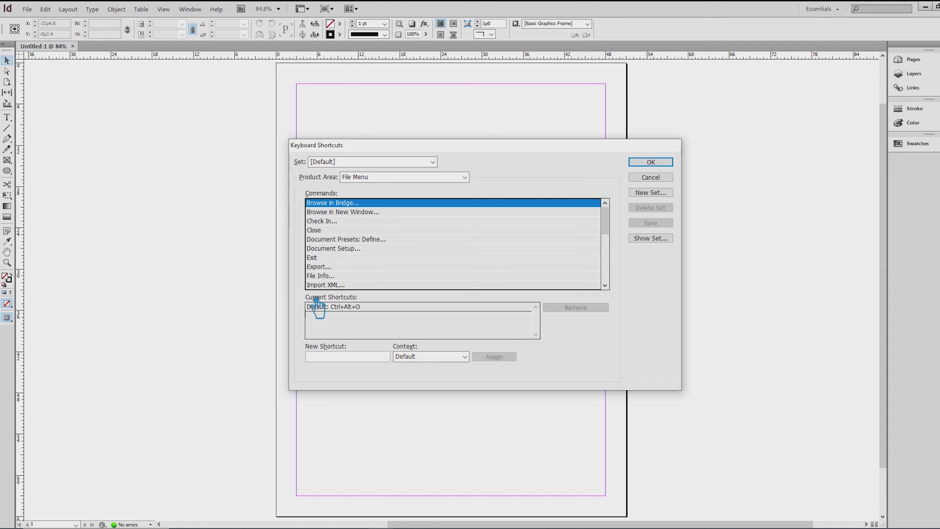
{"action": "left_click", "coordinate": [353, 211]}
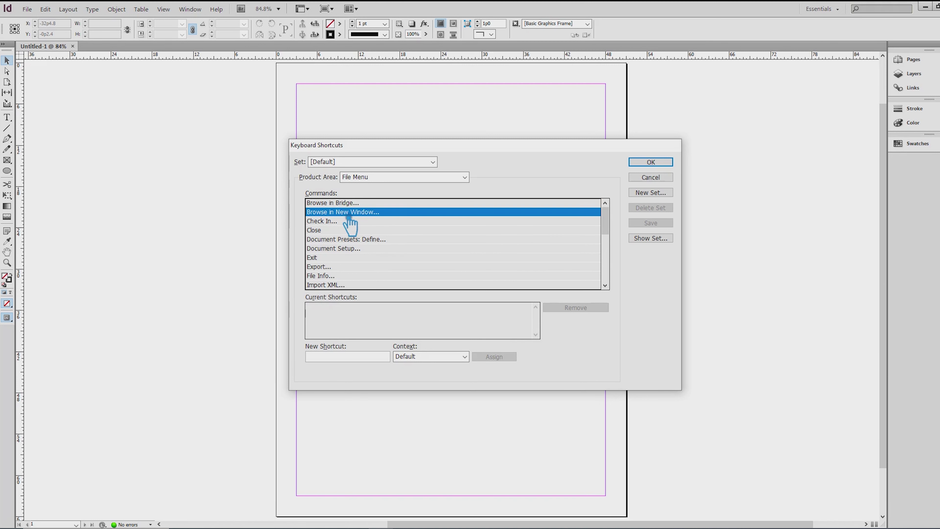
{"action": "left_click", "coordinate": [334, 222]}
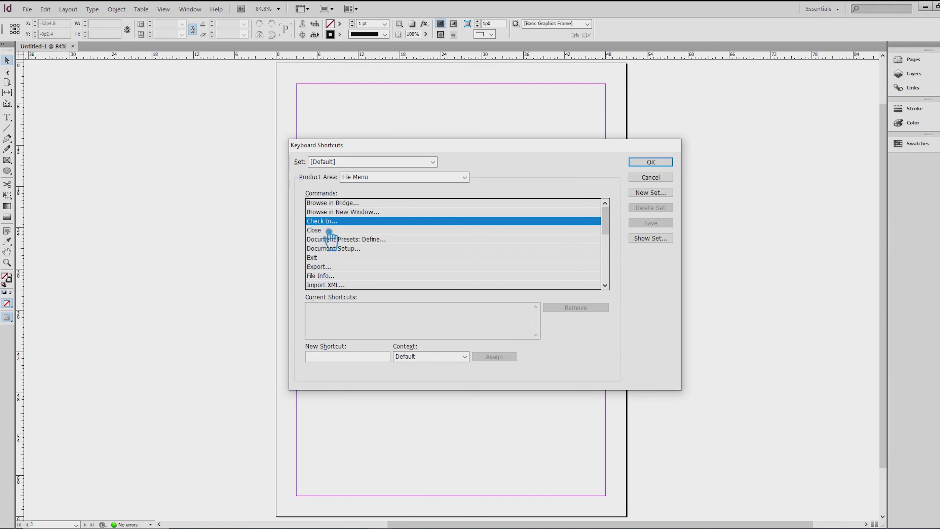
{"action": "left_click", "coordinate": [329, 229]}
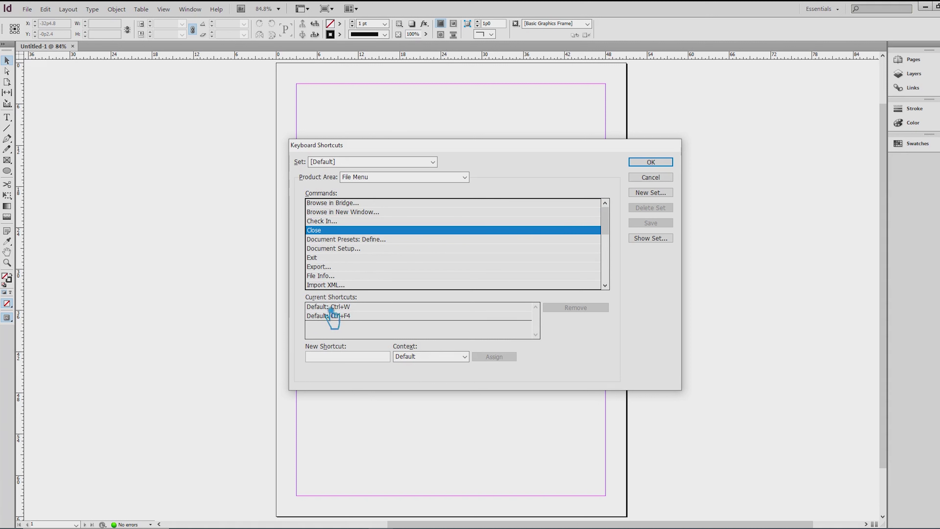
Step: Check the shortcuts assigned to Document Presets: Define, Document Setup, Exit, Export and File Info
{"action": "left_click", "coordinate": [351, 240]}
{"action": "left_click", "coordinate": [351, 248]}
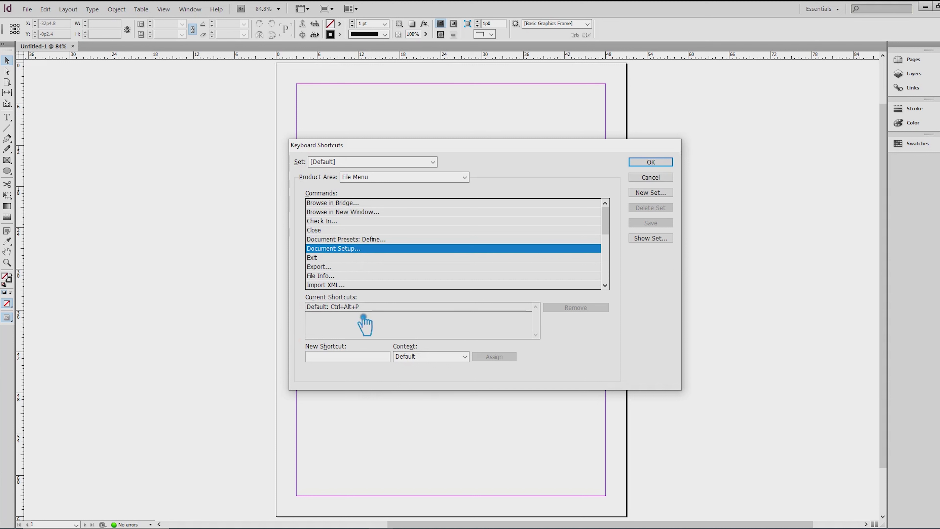
{"action": "left_click", "coordinate": [335, 258]}
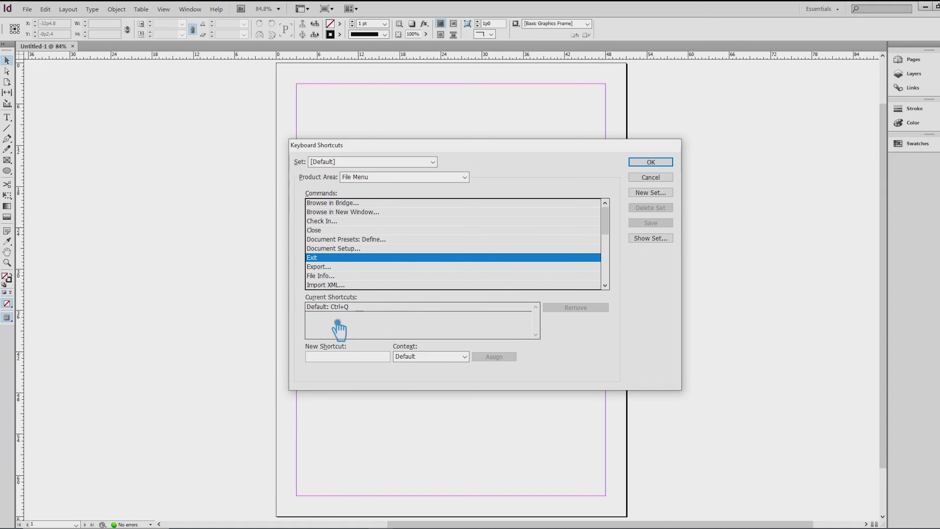
{"action": "scroll", "coordinate": [615, 237], "scroll_direction": "down", "scroll_amount": 1}
{"action": "scroll", "coordinate": [615, 237], "scroll_direction": "down", "scroll_amount": 1}
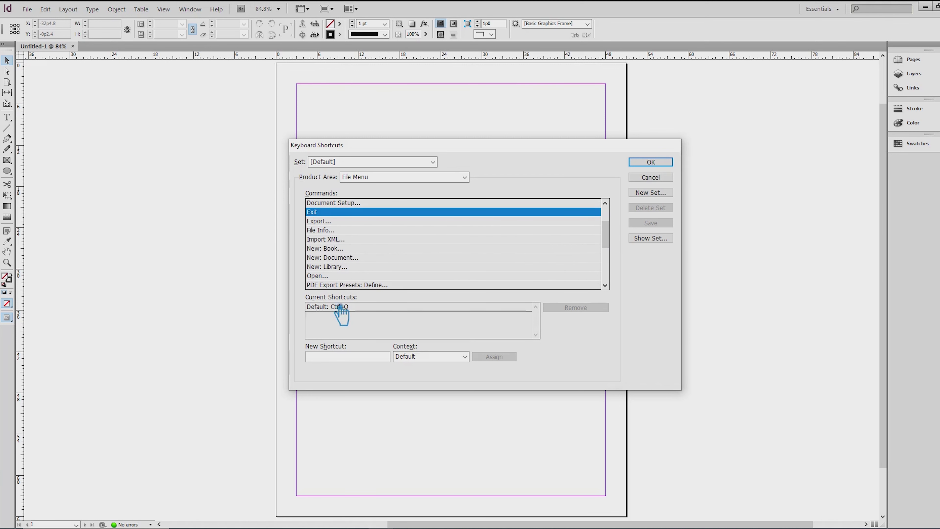
{"action": "left_click", "coordinate": [336, 222]}
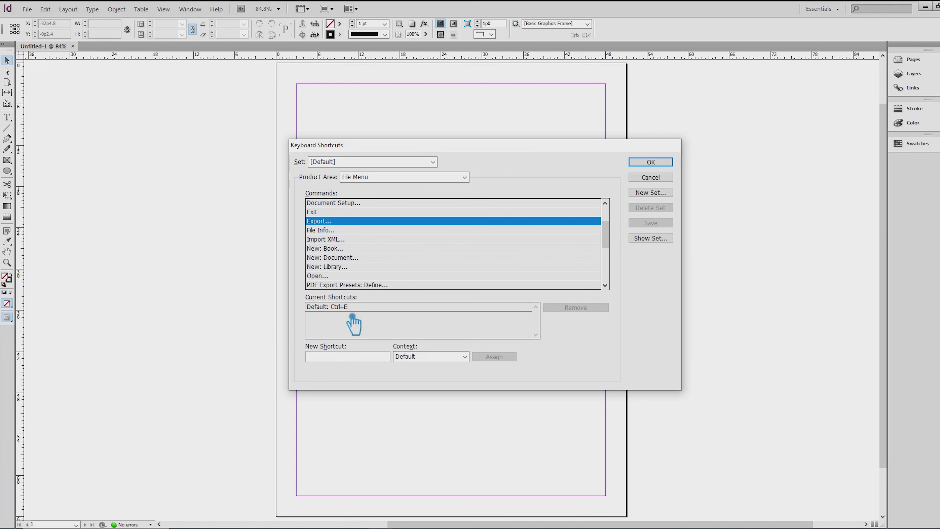
{"action": "left_click", "coordinate": [333, 230]}
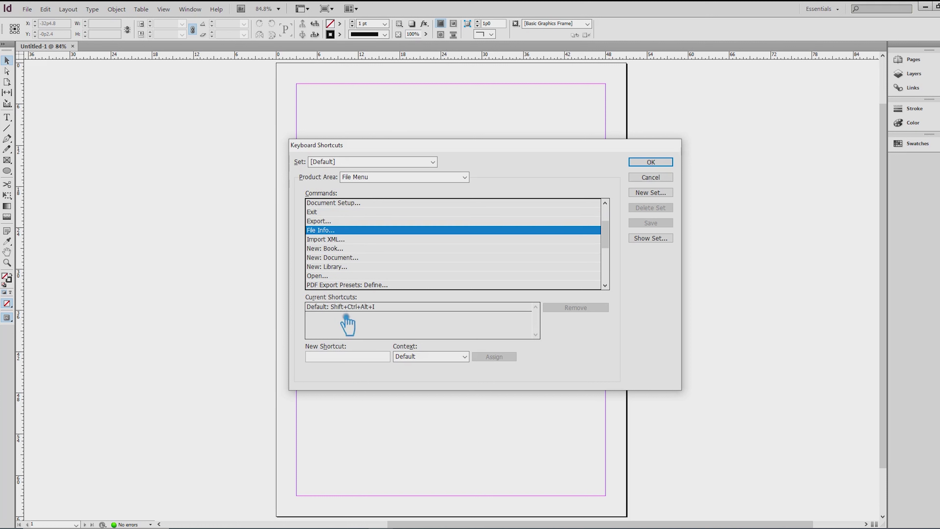
Step: Look up the shortcuts assigned to Import XML, New: Document, New: Library and Open
{"action": "left_click", "coordinate": [344, 240]}
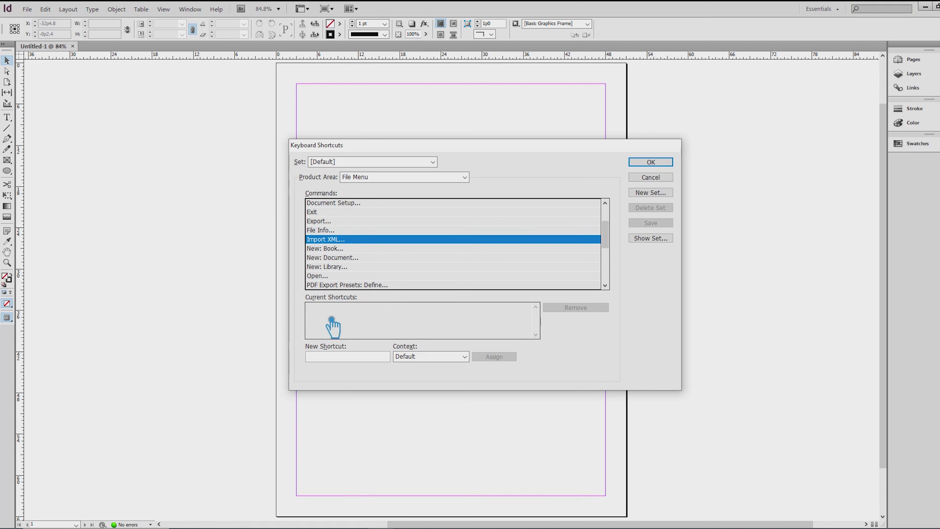
{"action": "left_click", "coordinate": [353, 258]}
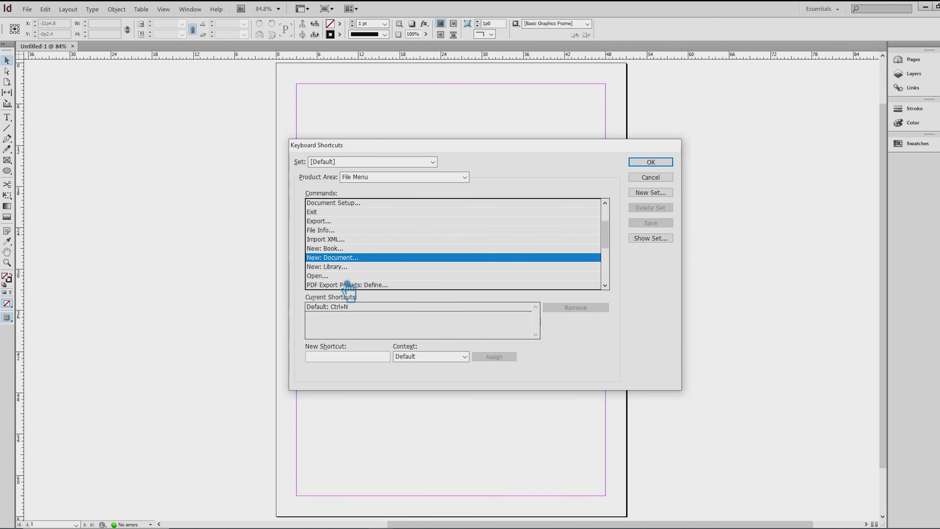
{"action": "left_click", "coordinate": [350, 267]}
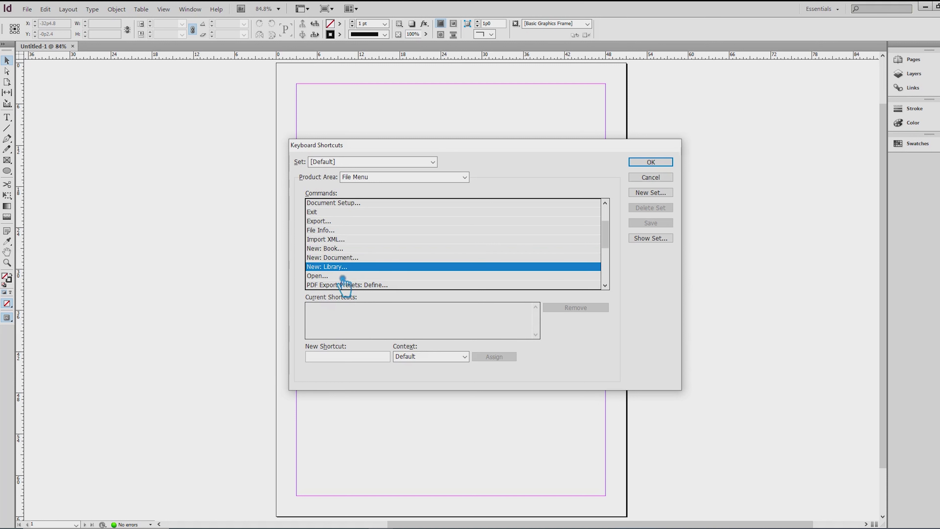
{"action": "left_click", "coordinate": [342, 277]}
Step: Look up the shortcuts for PDF Export Presets: Define, Package, Place, Print Booklet, Print Presets: Define and Print
{"action": "scroll", "coordinate": [610, 255], "scroll_direction": "down", "scroll_amount": 3}
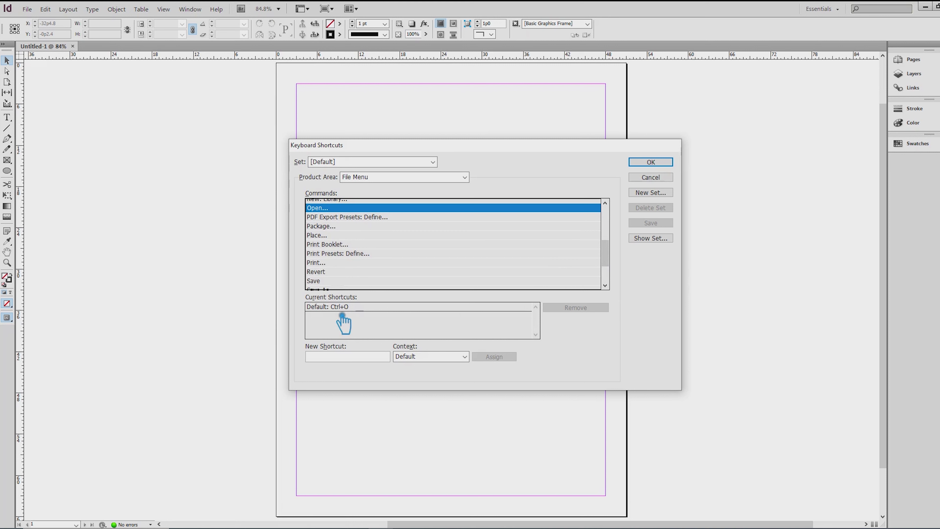
{"action": "left_click", "coordinate": [356, 218]}
{"action": "left_click", "coordinate": [355, 226]}
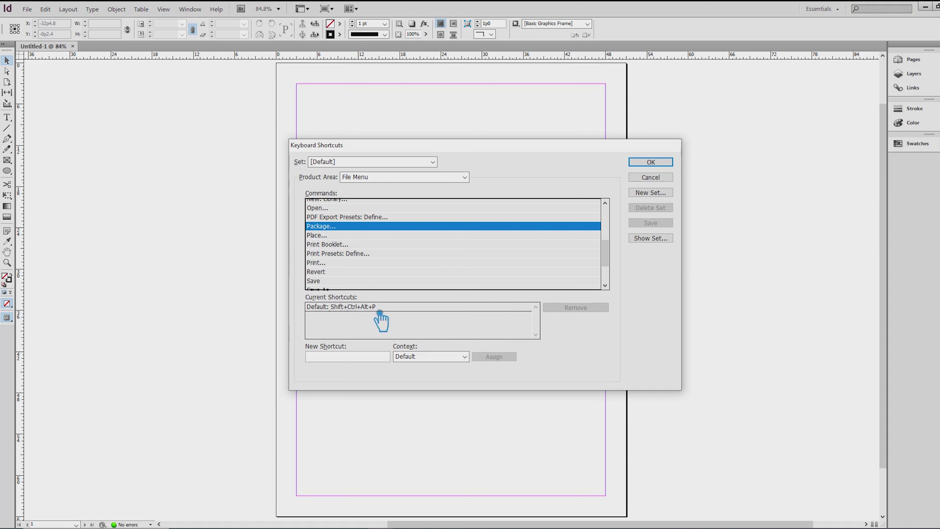
{"action": "left_click", "coordinate": [330, 235]}
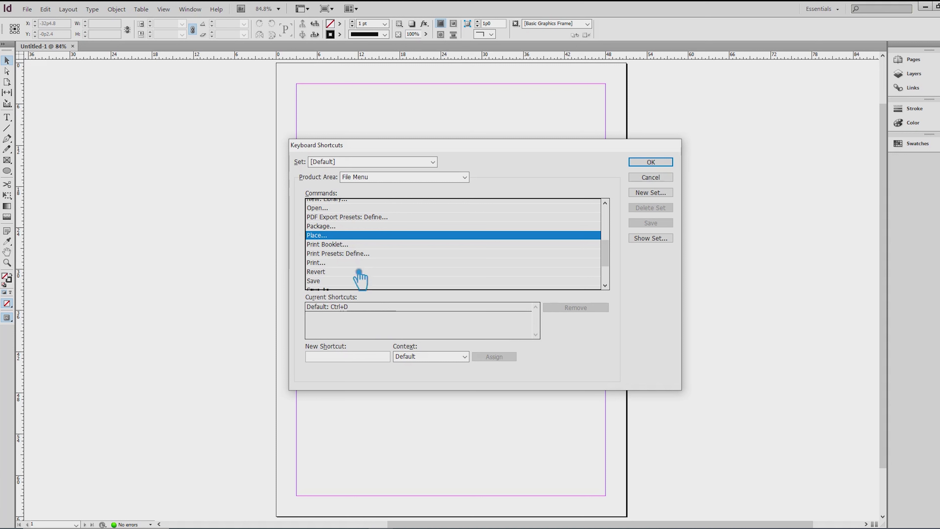
{"action": "left_click", "coordinate": [338, 244]}
{"action": "left_click", "coordinate": [351, 253]}
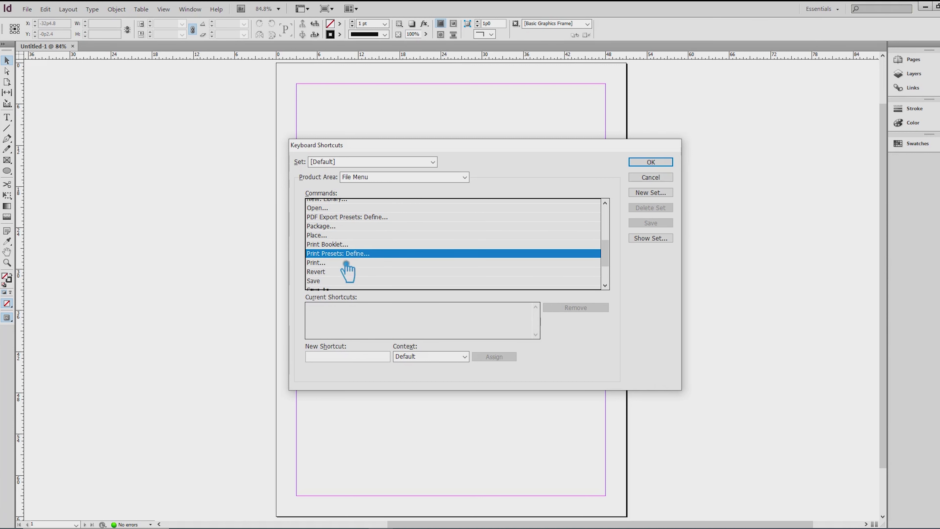
{"action": "left_click", "coordinate": [348, 263]}
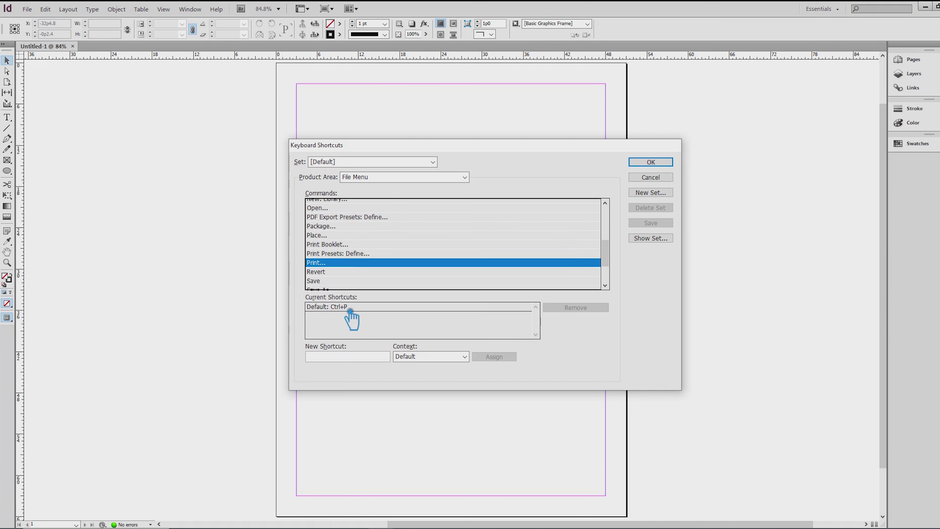
Step: Check the shortcuts assigned to the Revert, Save and Save As commands
{"action": "left_click", "coordinate": [330, 272]}
{"action": "scroll", "coordinate": [620, 274], "scroll_direction": "down", "scroll_amount": 2}
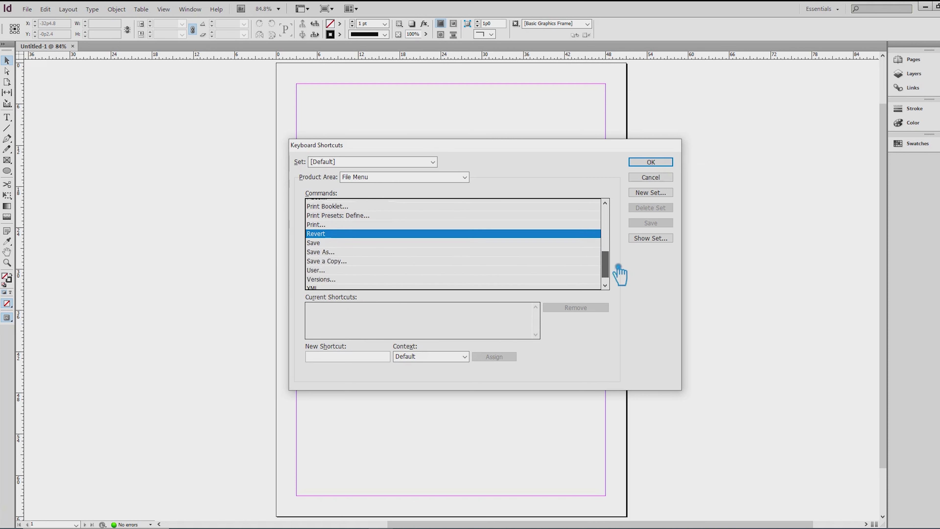
{"action": "left_click", "coordinate": [346, 240]}
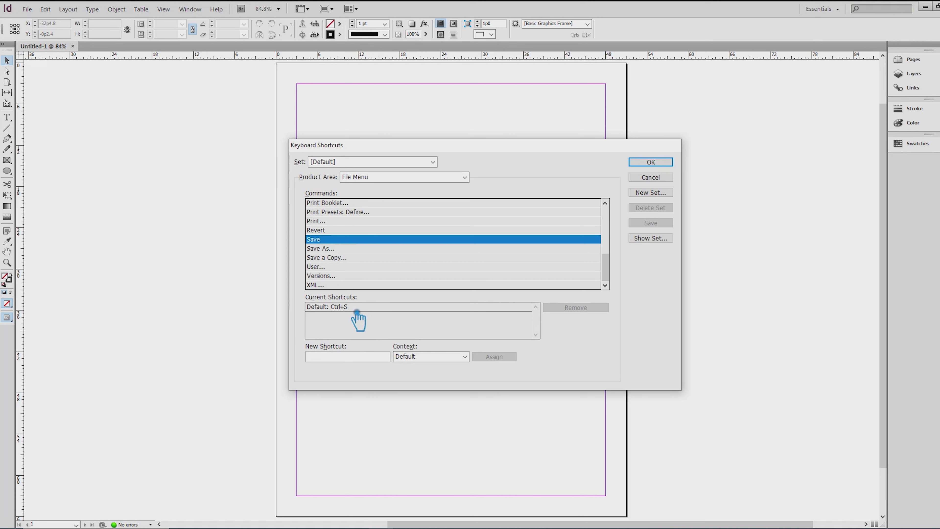
{"action": "left_click", "coordinate": [334, 249]}
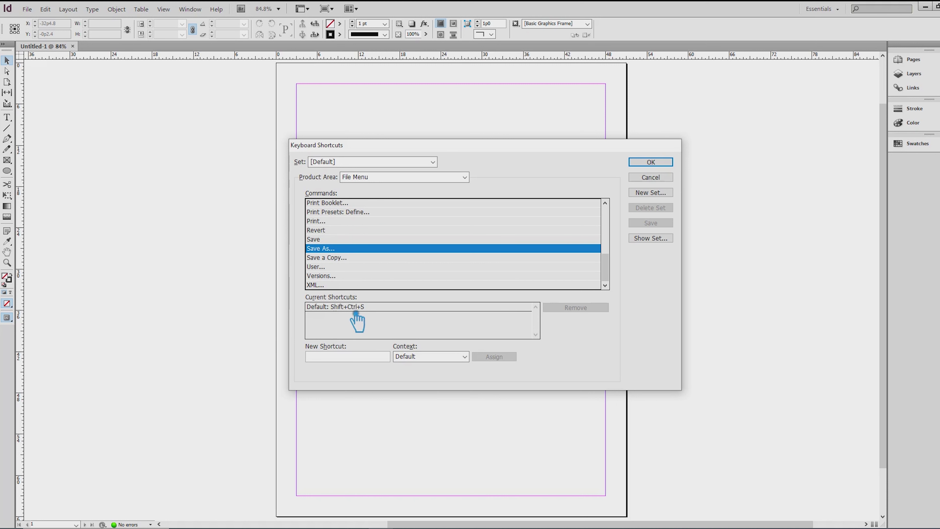